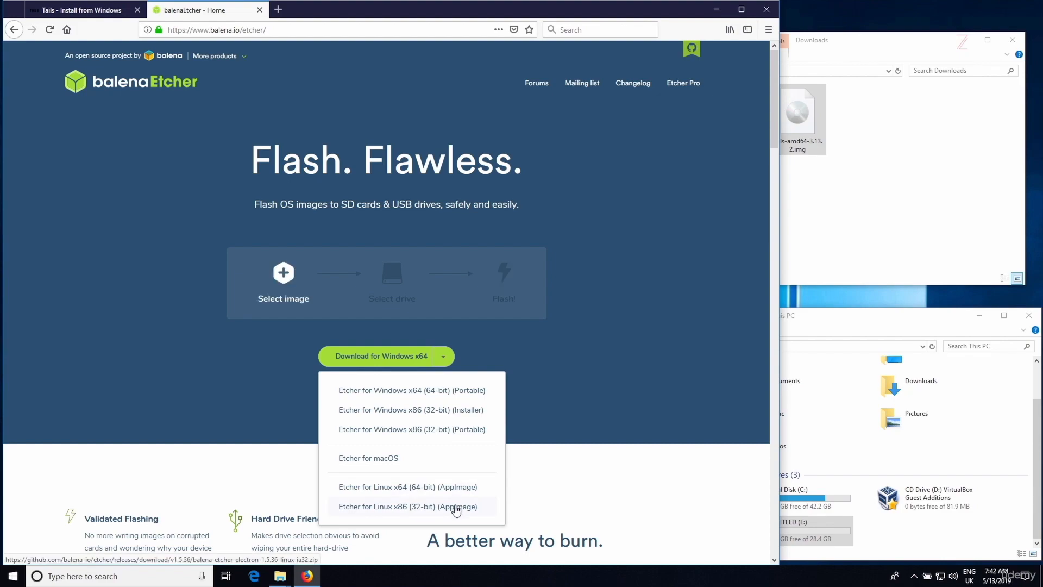
Step: Examine the downloaded balenaEtcher installer and Tails image, the Tails 3.13.2 download page, and the UNTITLED (E:) USB drive
click(586, 393)
click(850, 205)
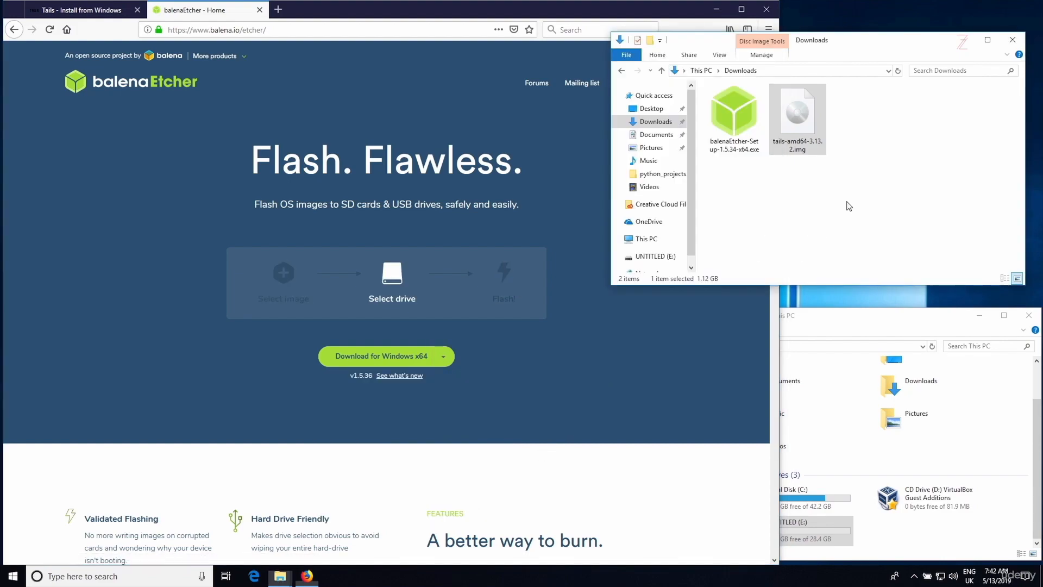
click(742, 144)
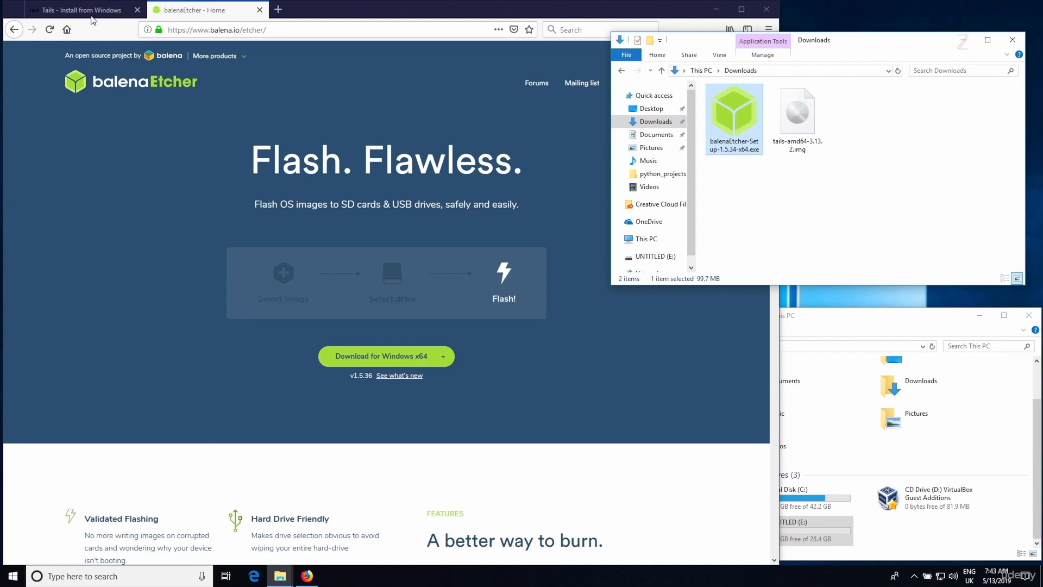
click(91, 12)
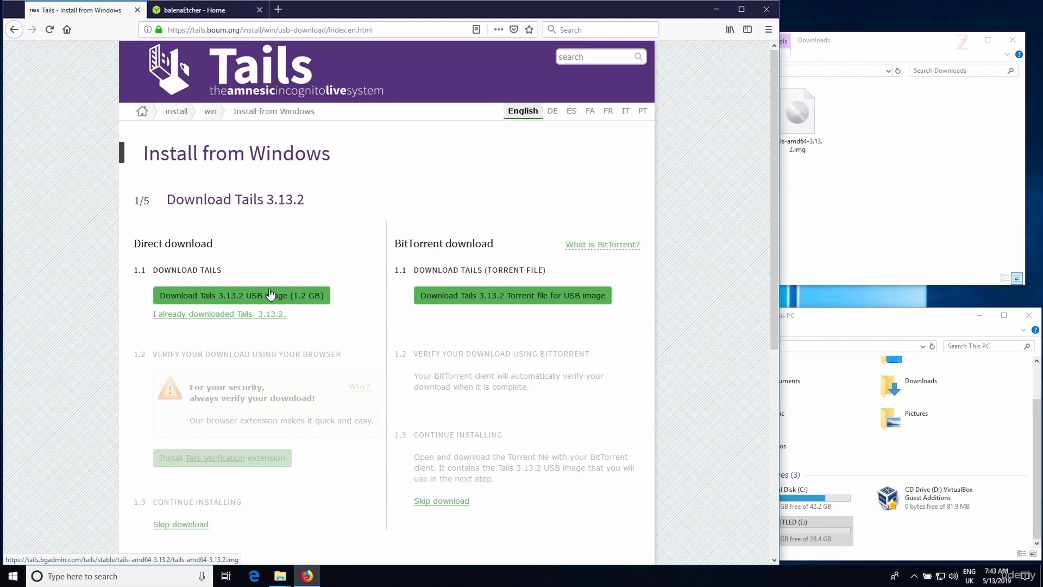
click(926, 186)
click(803, 132)
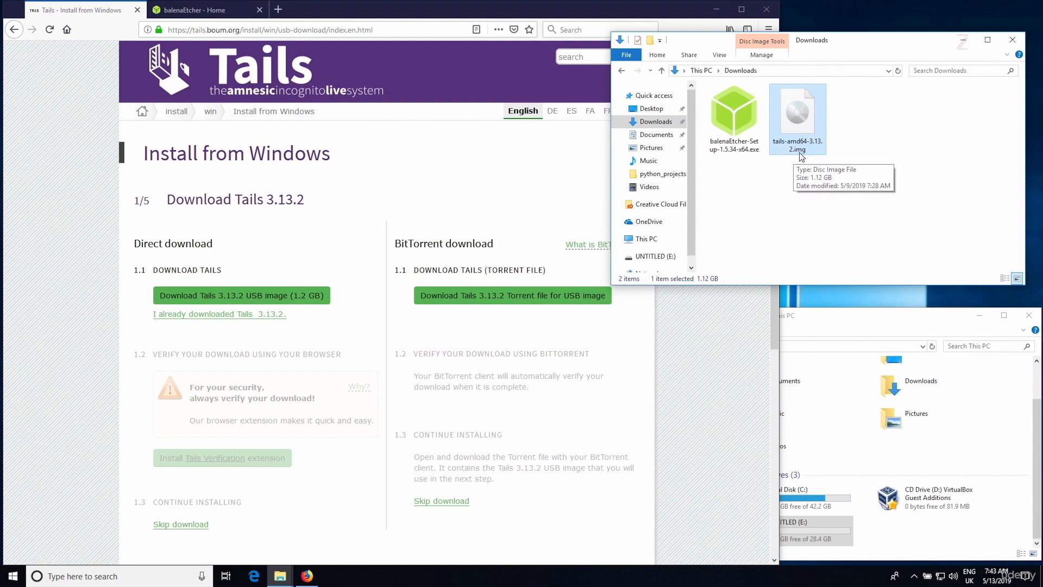
click(748, 141)
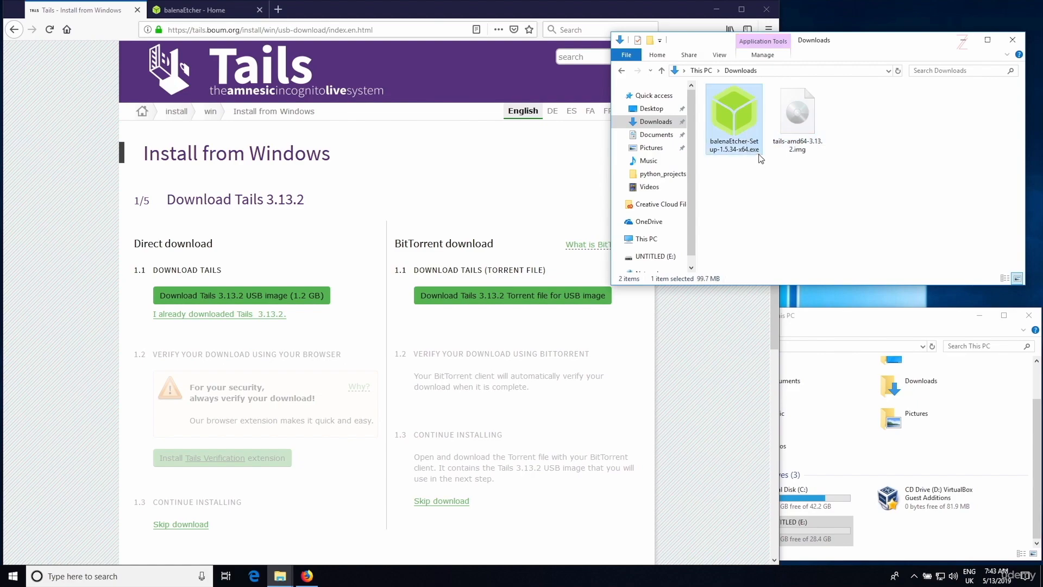
click(789, 134)
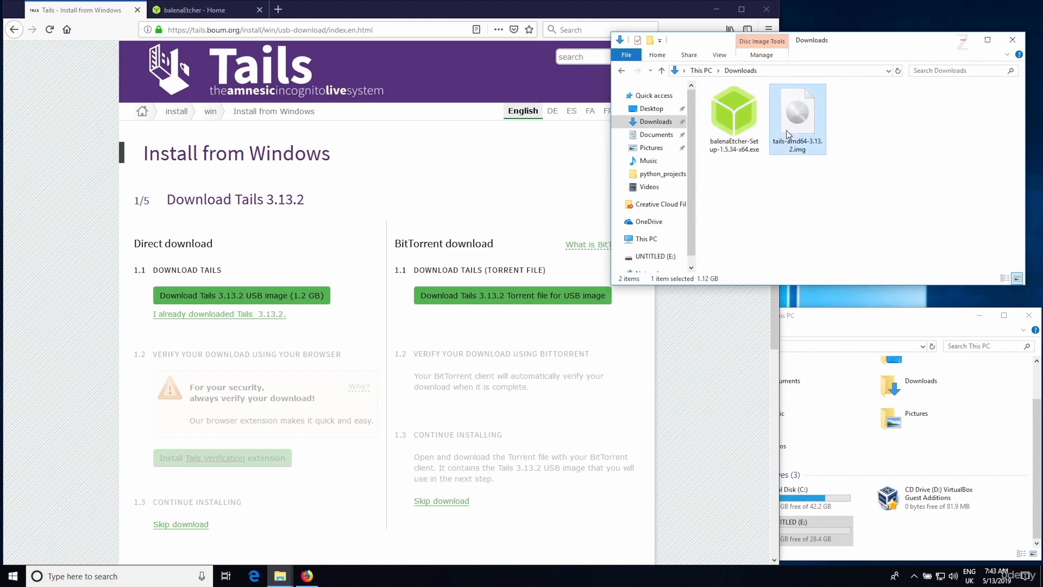
click(843, 332)
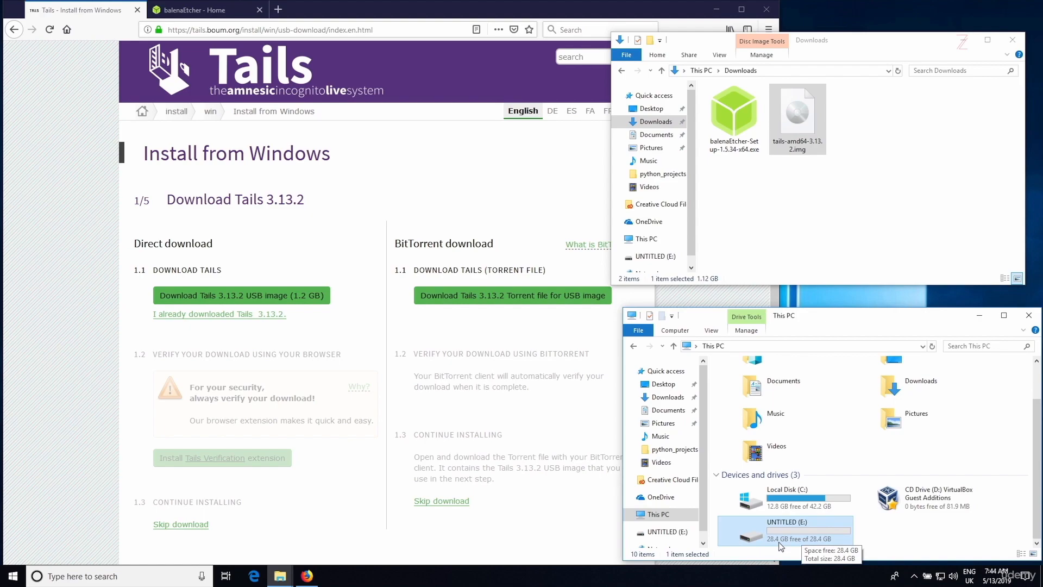
click(726, 125)
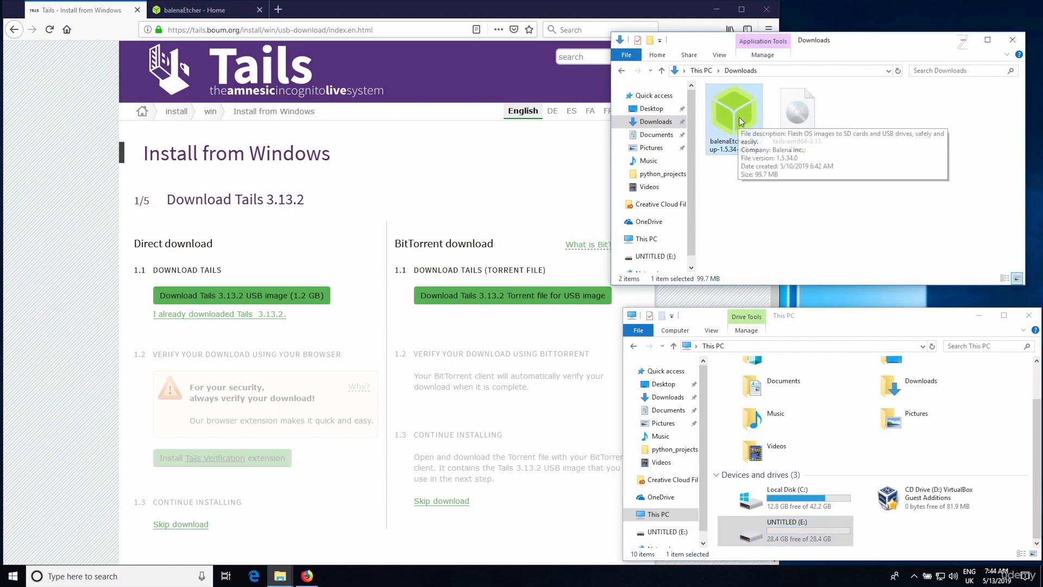
click(798, 109)
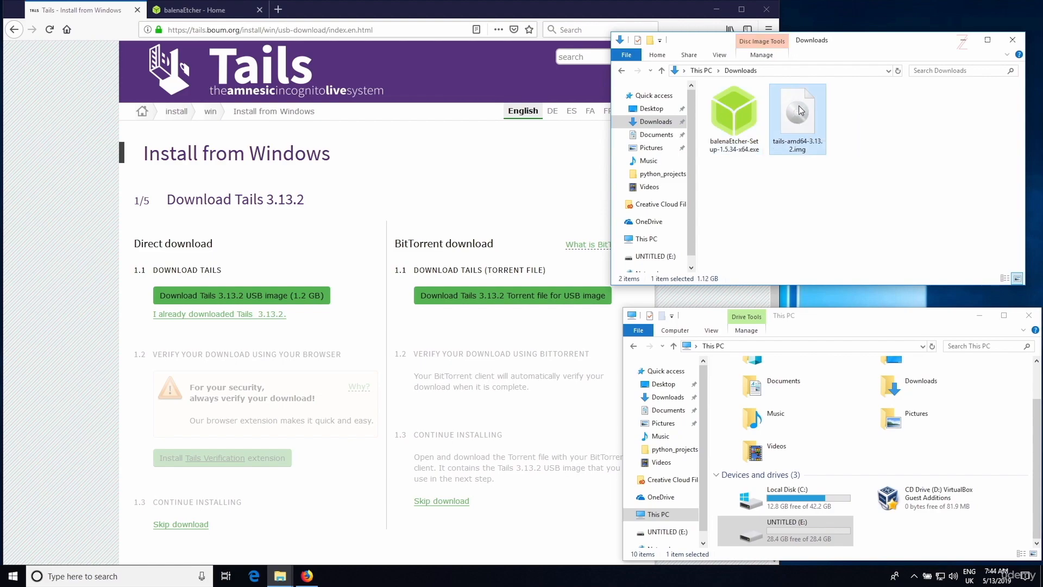
click(824, 525)
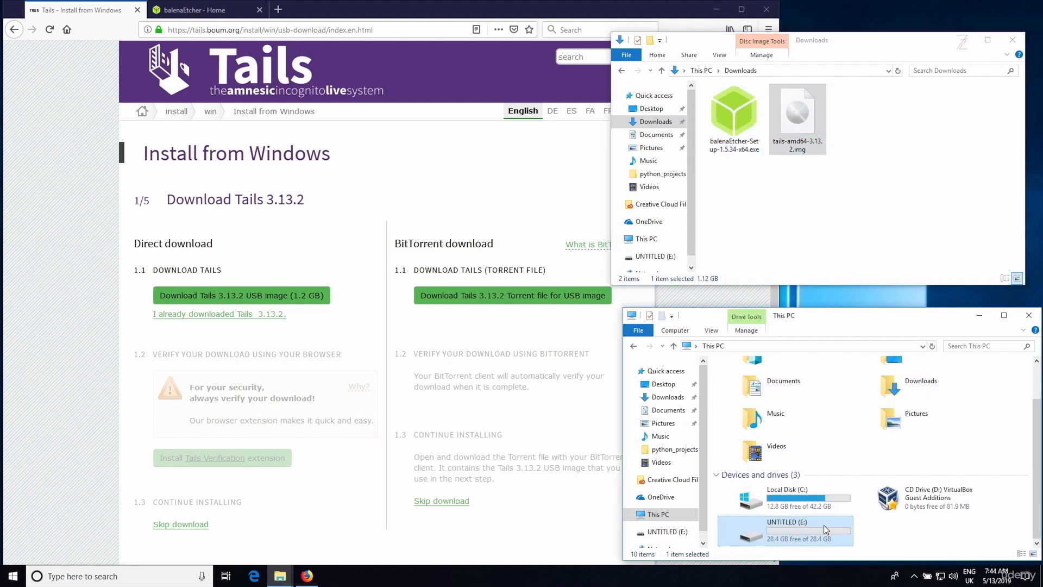
click(835, 197)
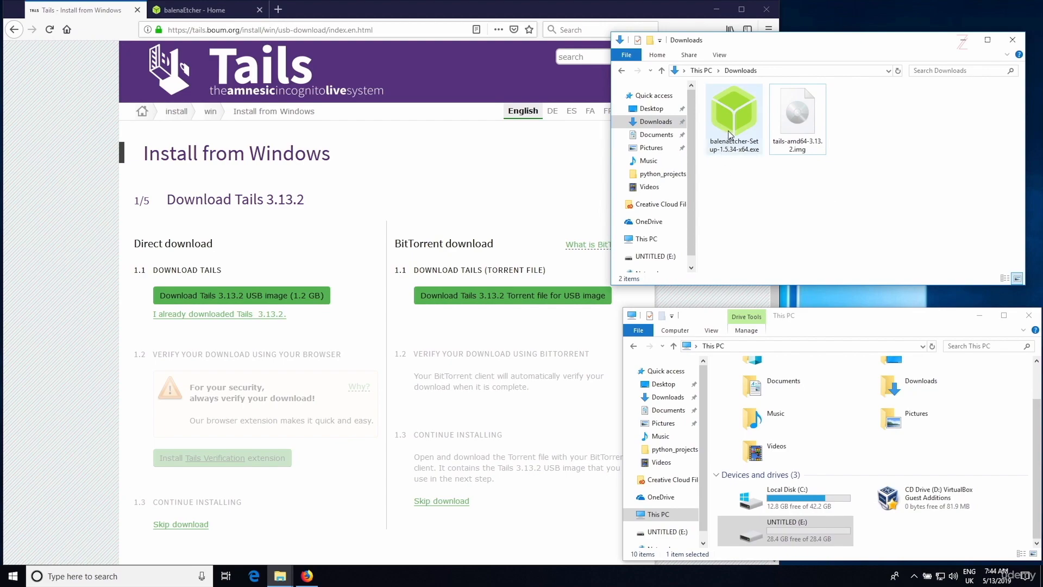
Step: Install balenaEtcher from balenaEtcher-Setup-1.5.34-x64.exe, accepting the license agreement, and minimize the browser to find its desktop shortcut
mouse_move(730, 135)
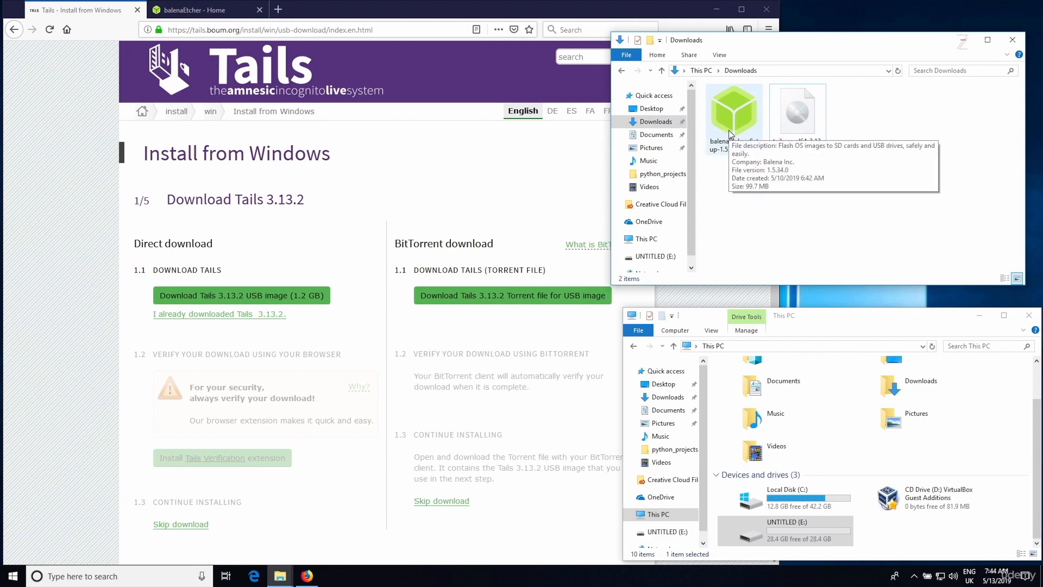
double_click(729, 129)
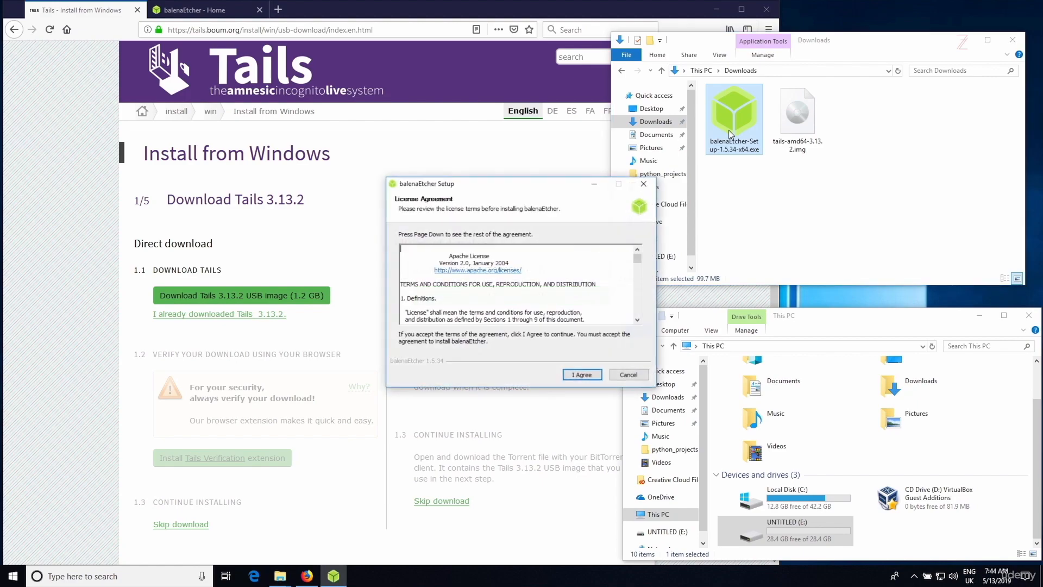
click(583, 375)
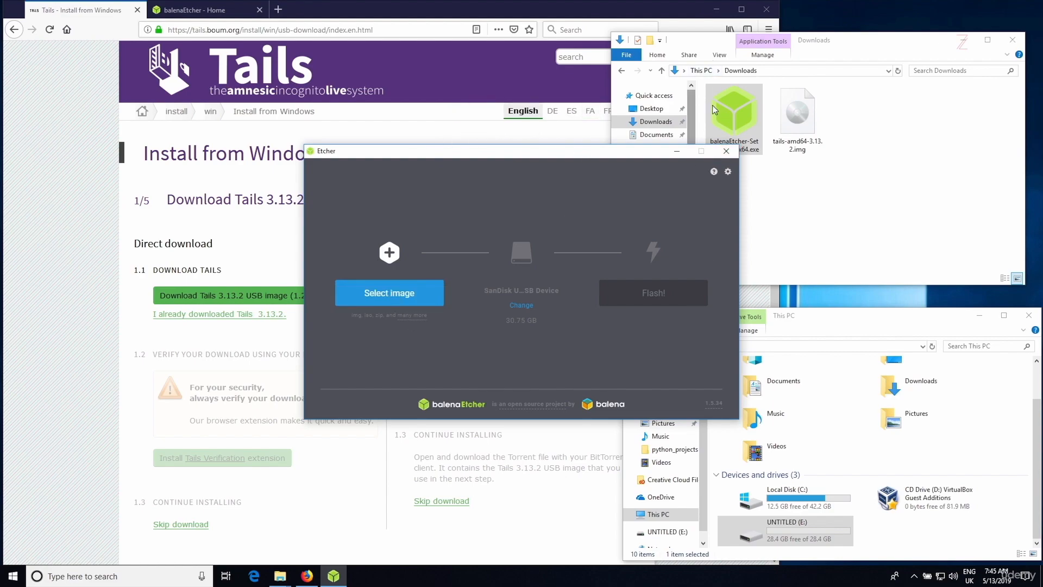
click(716, 9)
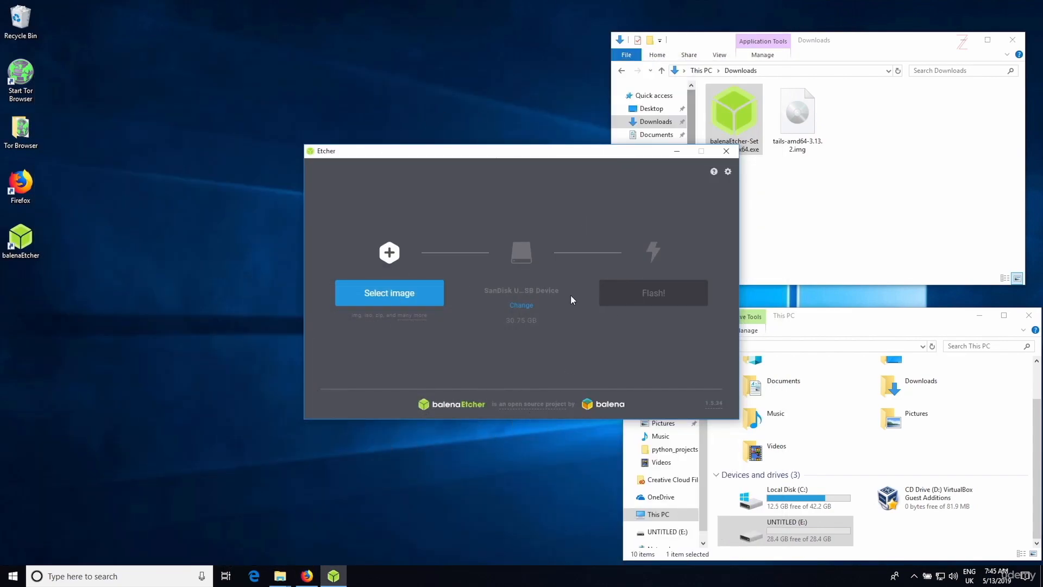
click(21, 234)
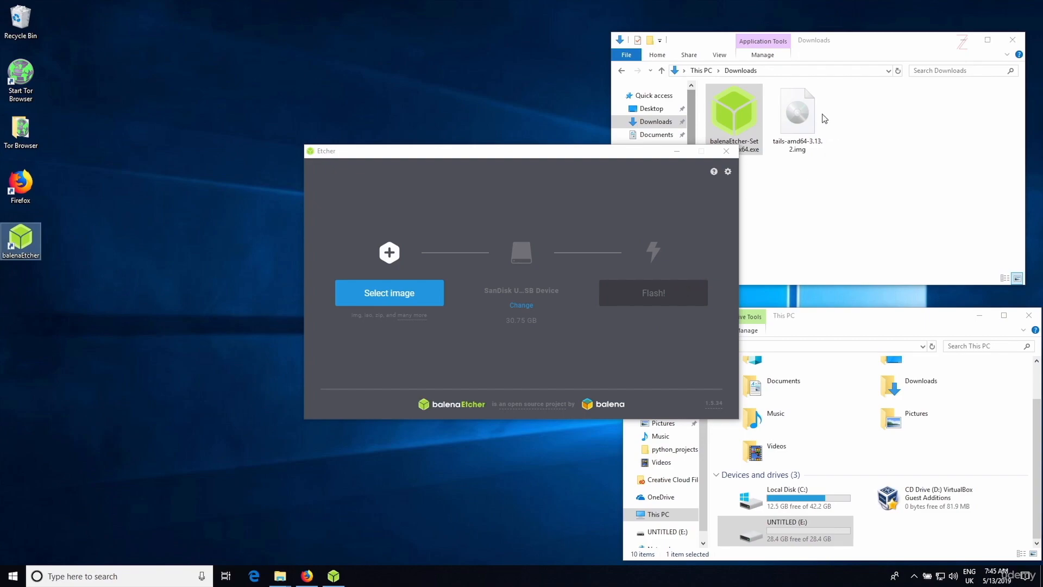
Step: Load tails-amd64-3.13.2.img from the Downloads folder as the image to flash in Etcher
click(804, 112)
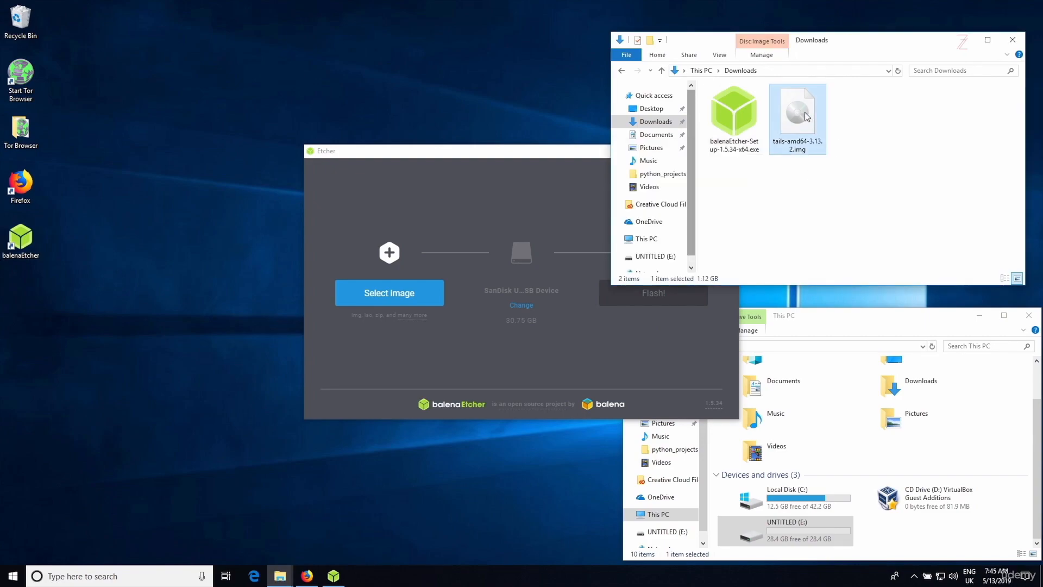
click(412, 295)
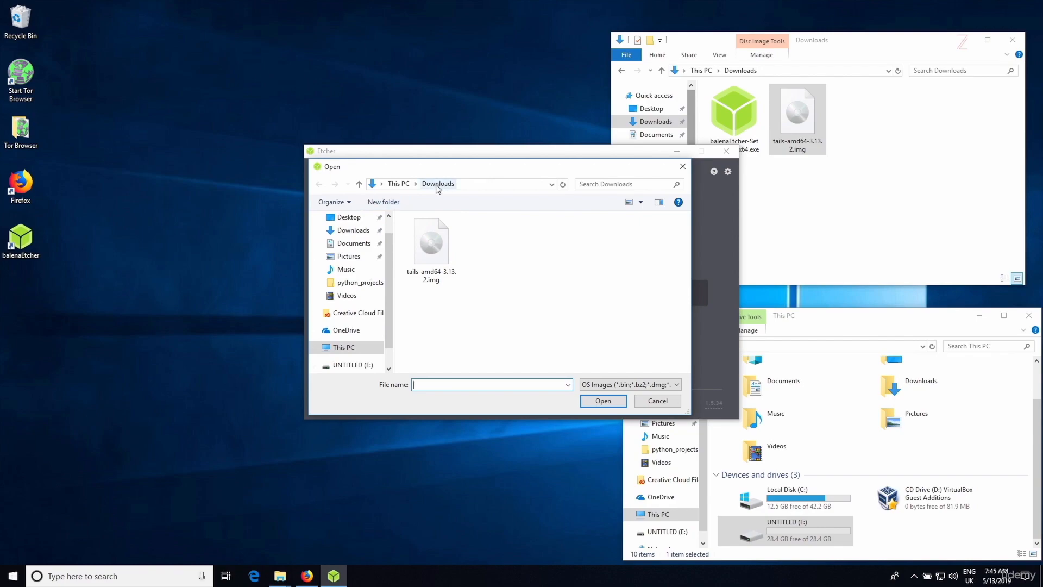
click(436, 260)
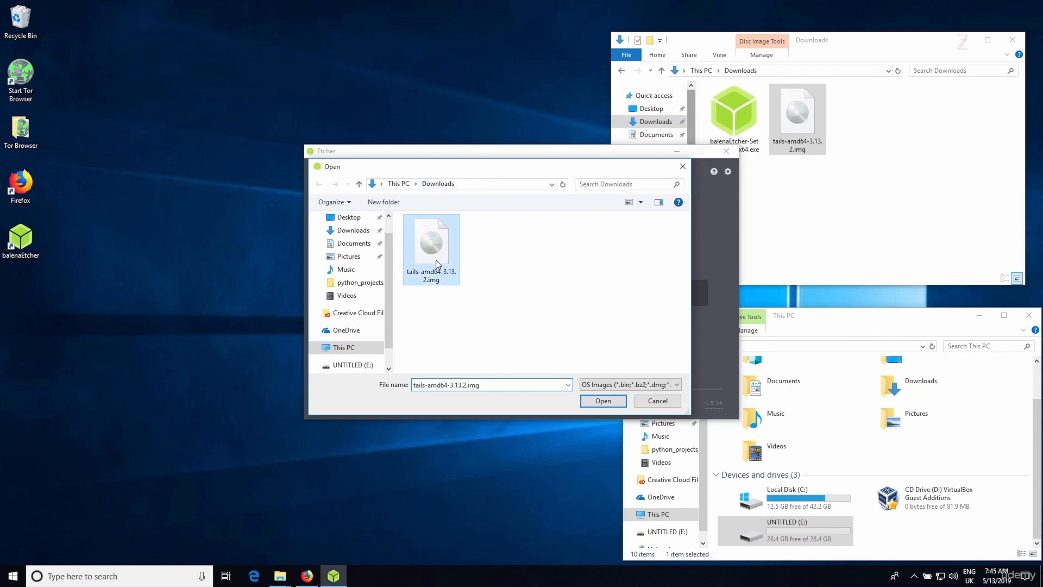
click(603, 401)
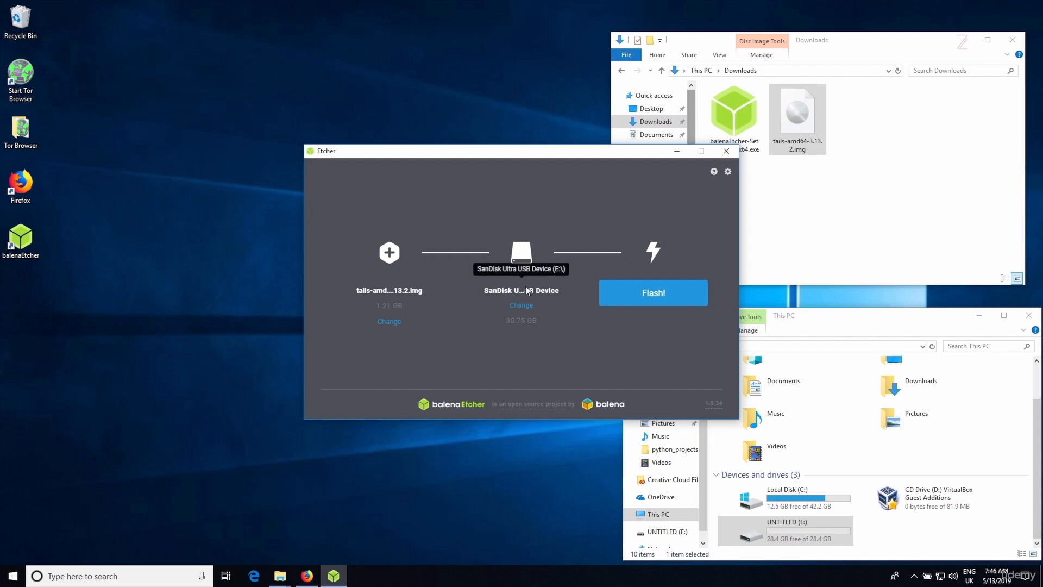
Step: Check that the SanDisk Ultra USB Device chosen as Etcher's target matches the UNTITLED (E:) drive
click(787, 533)
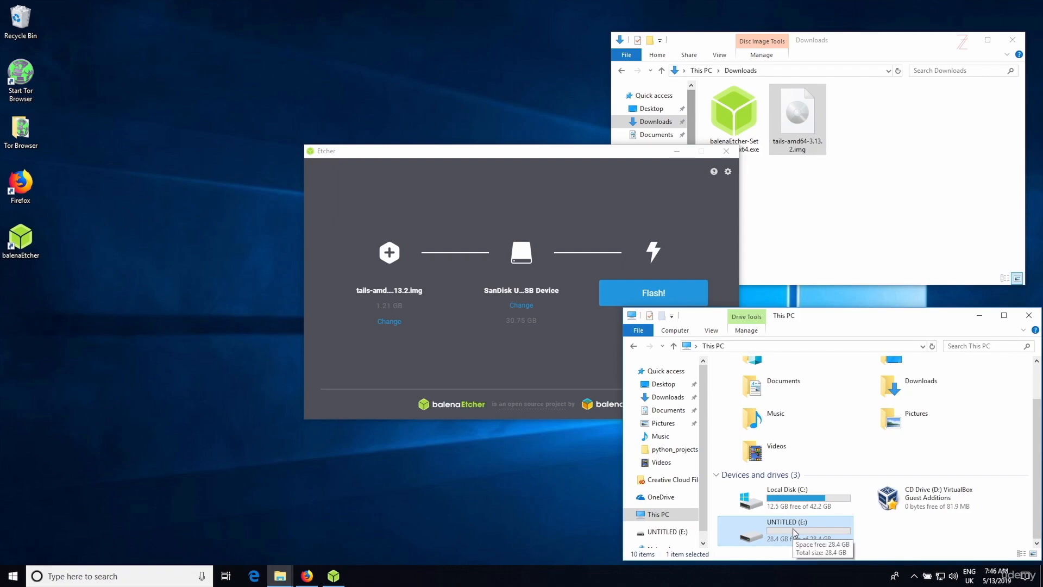
click(526, 307)
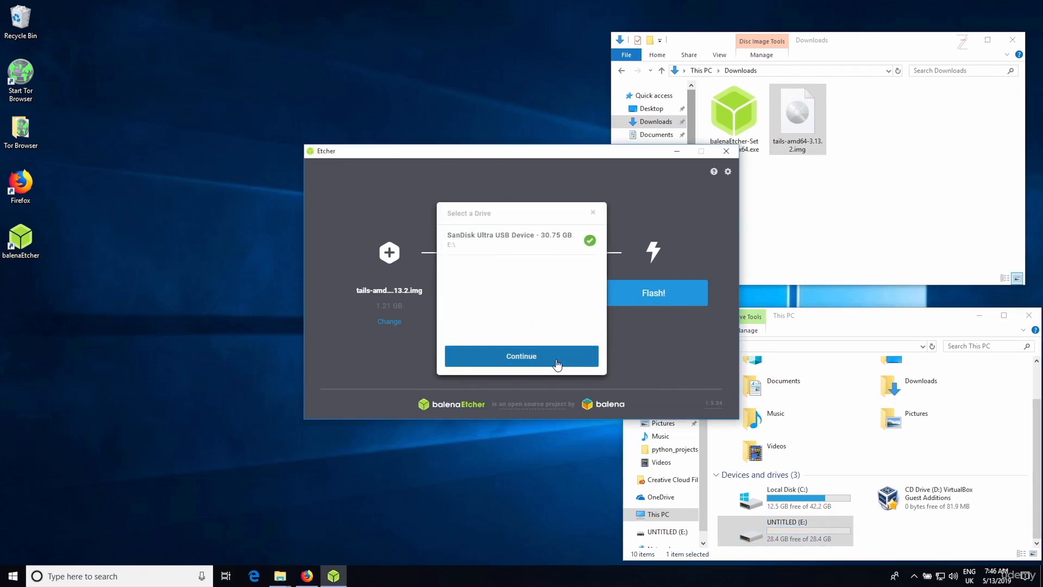
click(593, 213)
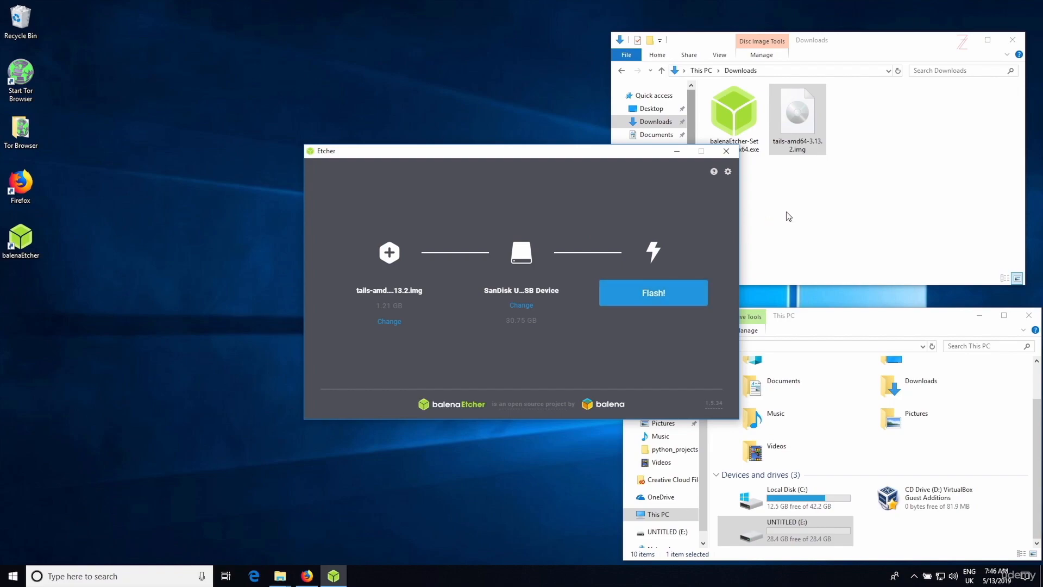
Step: Switch to the Tails download page in Firefox, enlarge it to 120%, and indicate that Tails 3.13.2 is already downloaded
click(814, 192)
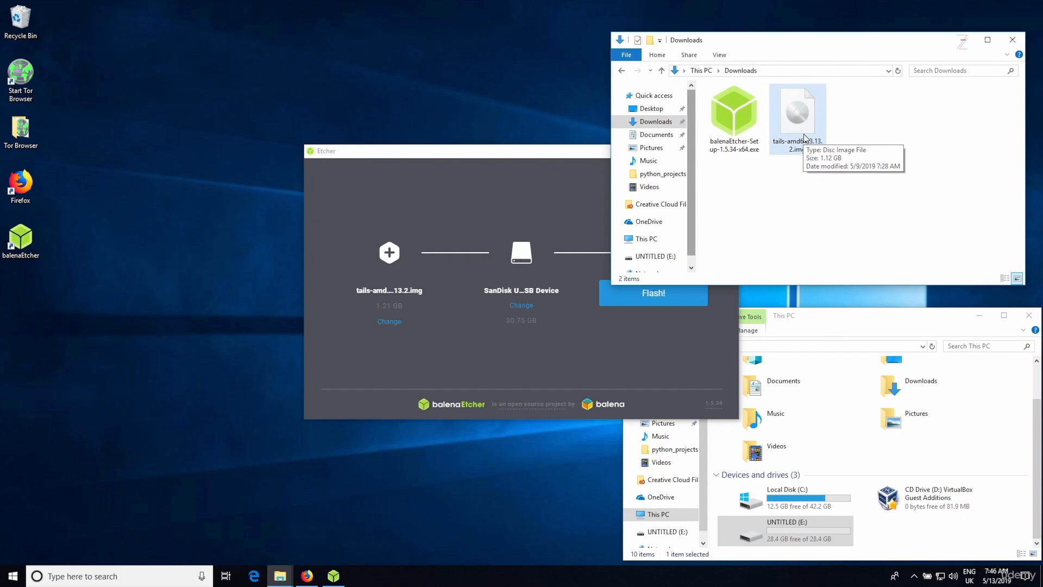
click(805, 138)
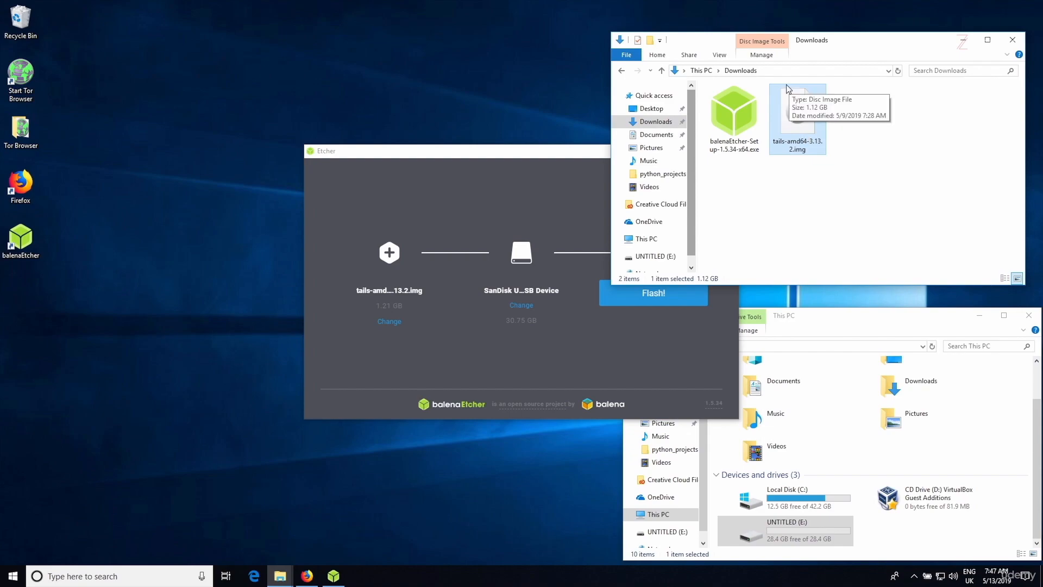
click(315, 580)
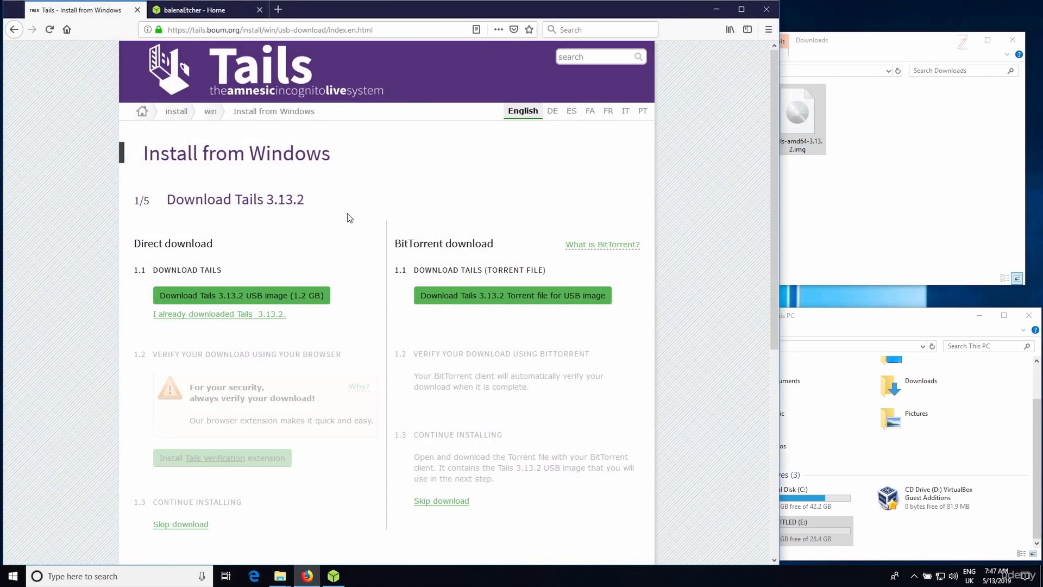
key(ctrl+plus)
key(ctrl+plus)
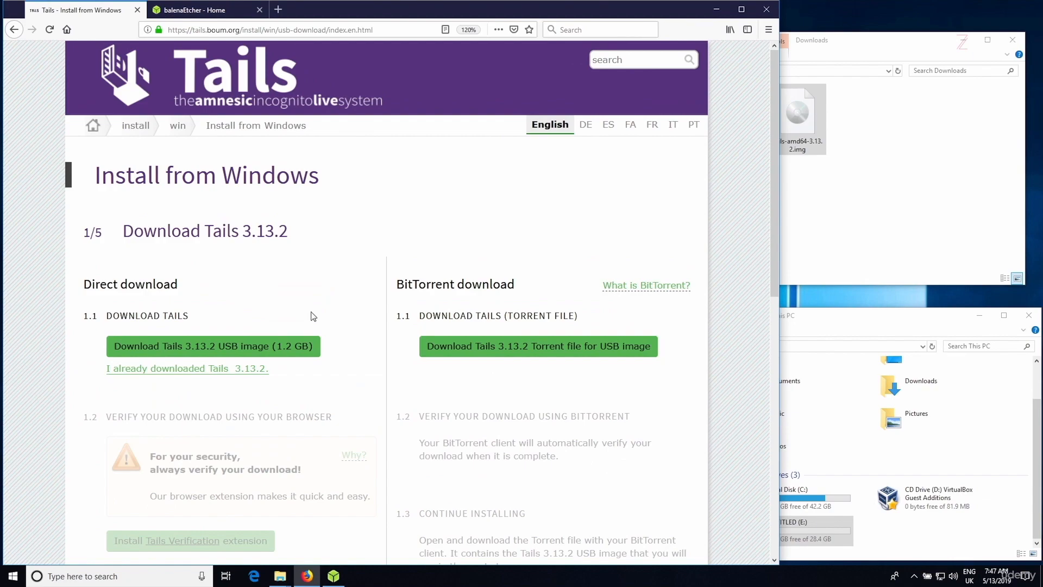
click(259, 369)
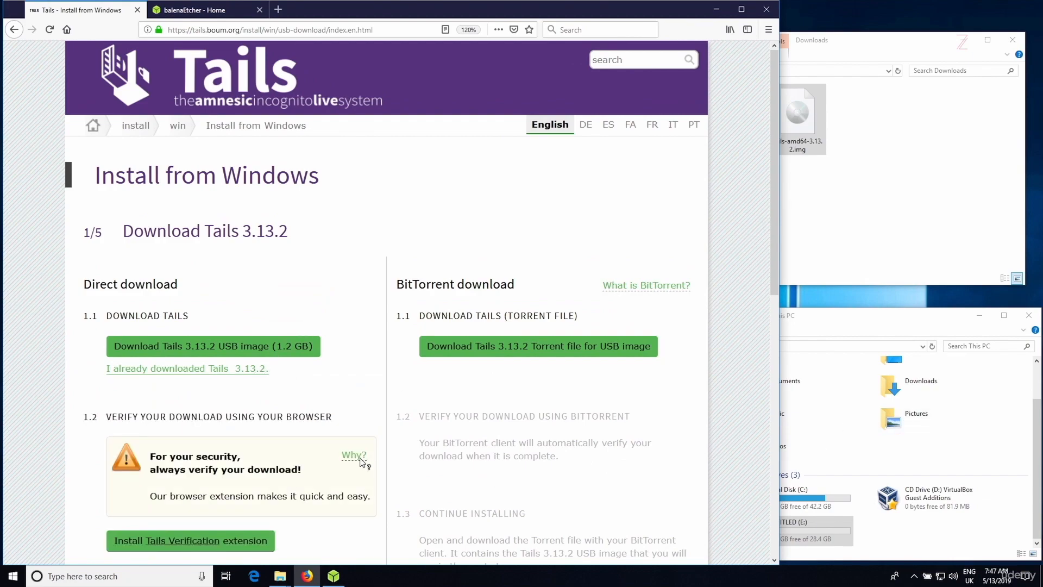
Step: Install the Tails Verification extension in Firefox, granting the site permission and acknowledging the added extension
scroll(327, 441, down, 3)
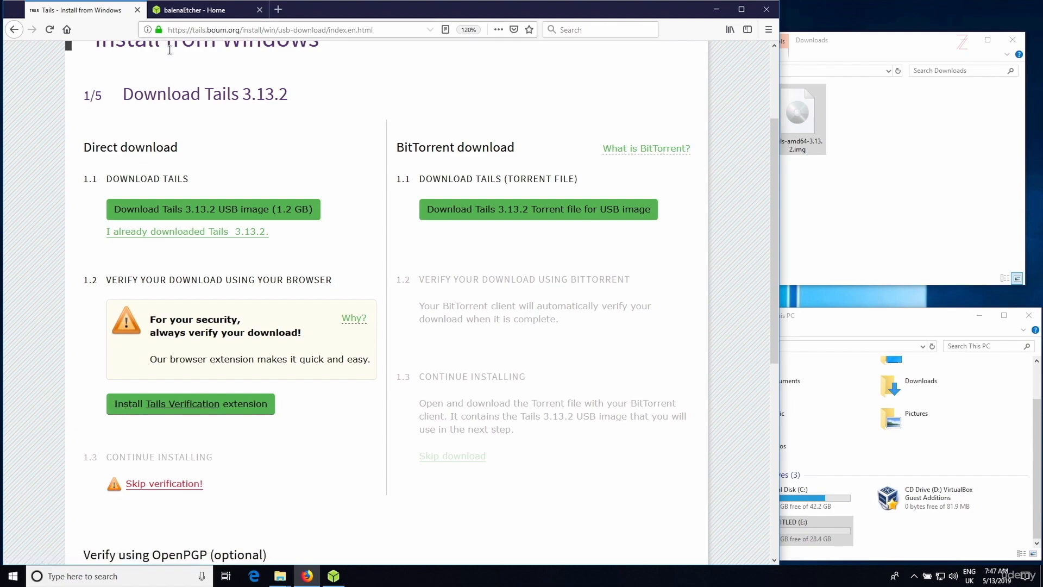
click(148, 411)
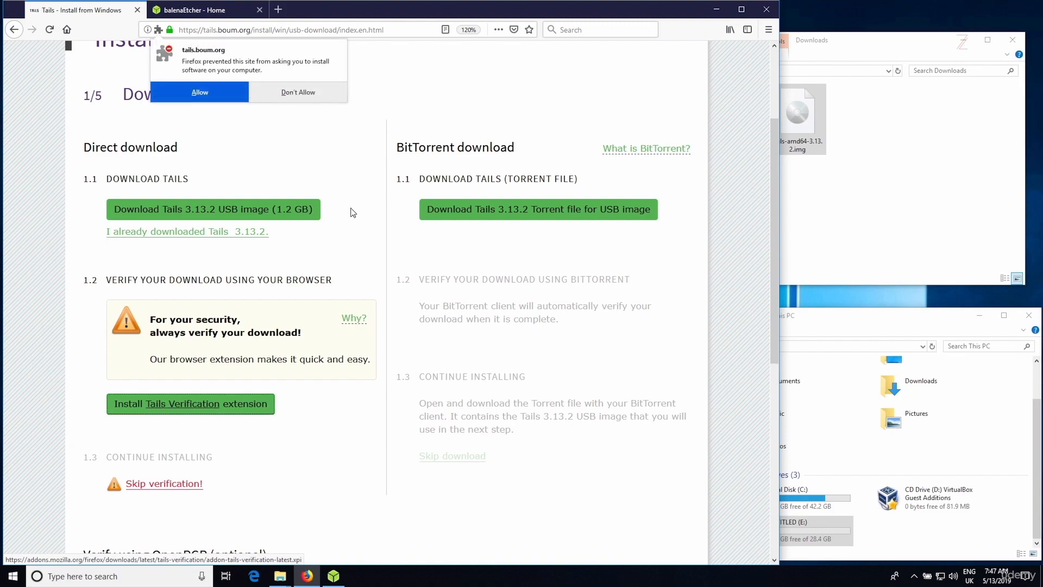
click(191, 88)
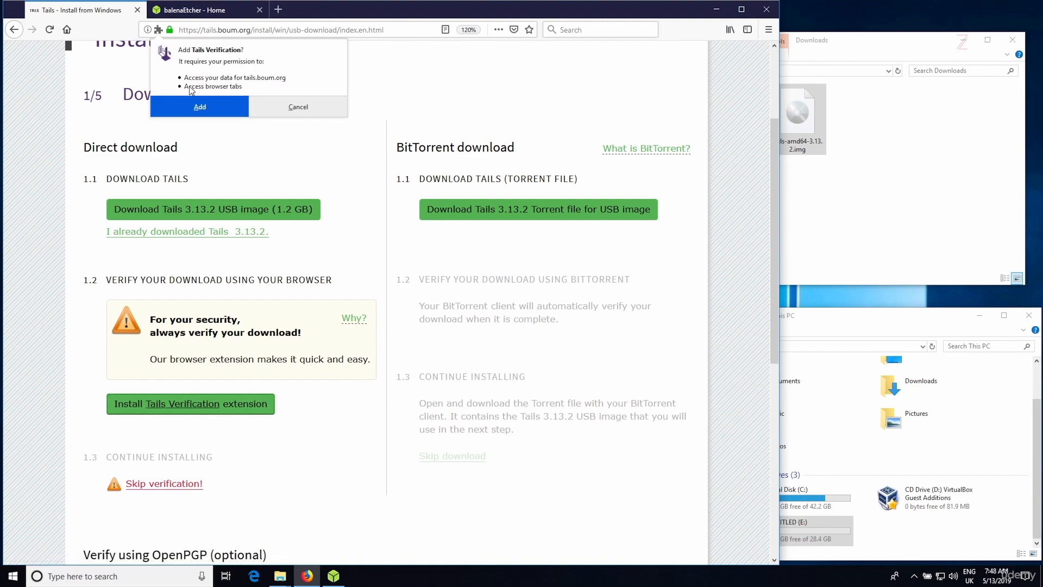
click(191, 102)
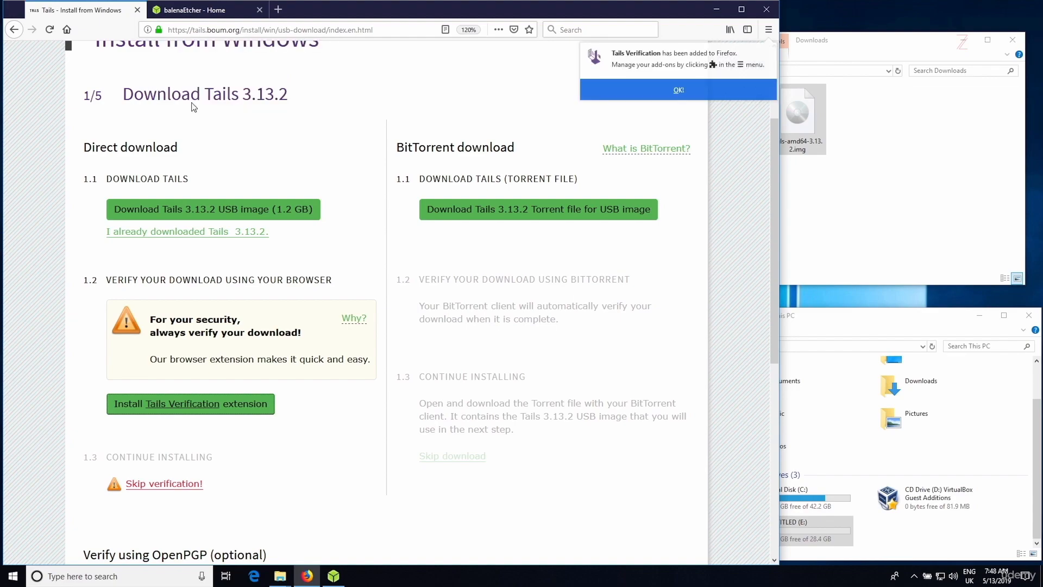
click(636, 97)
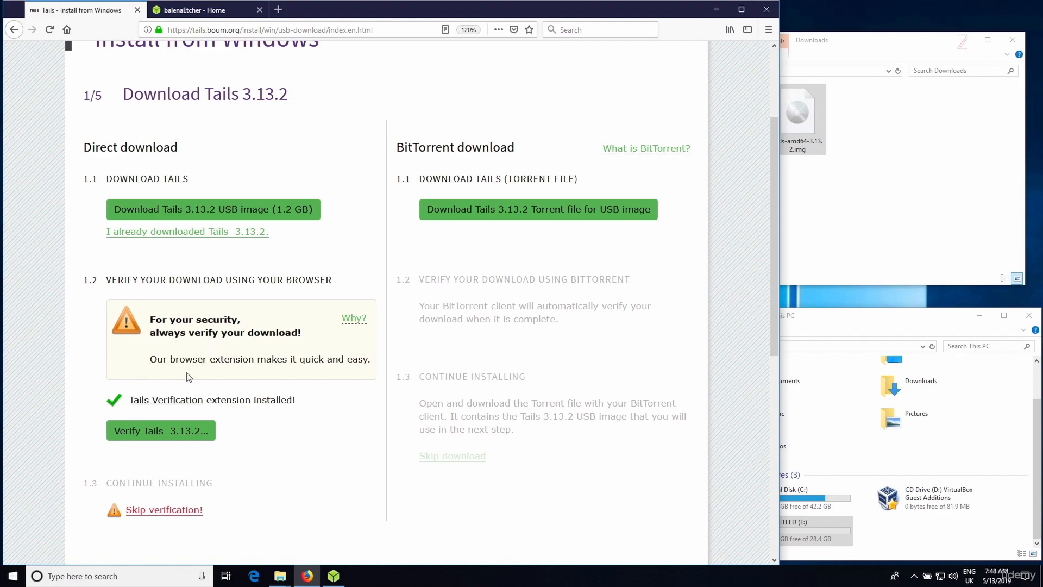
Step: Verify the downloaded tails-amd64-3.13.2.img from the Downloads folder with the Tails Verification extension
click(186, 433)
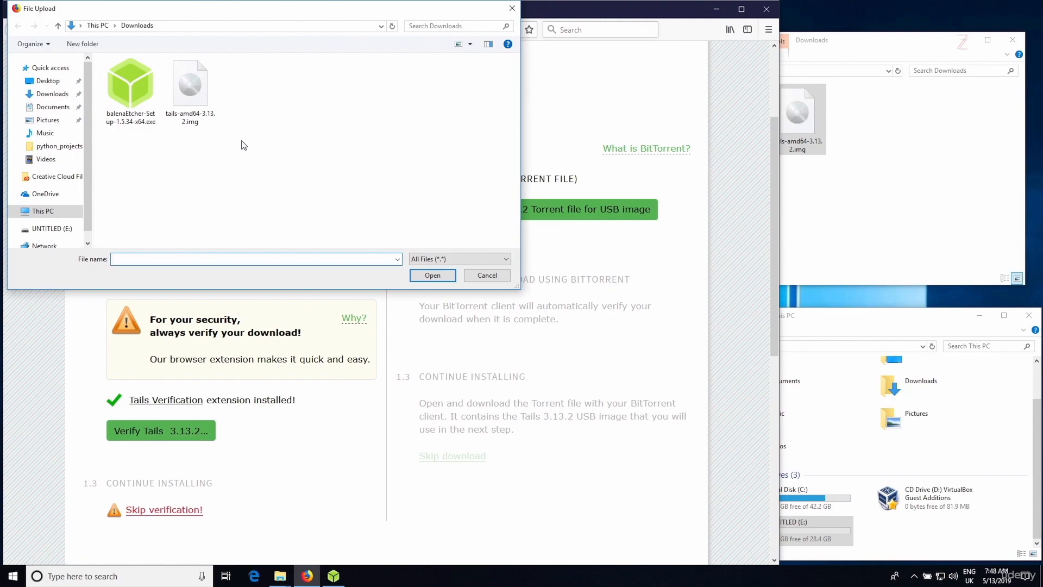
click(50, 95)
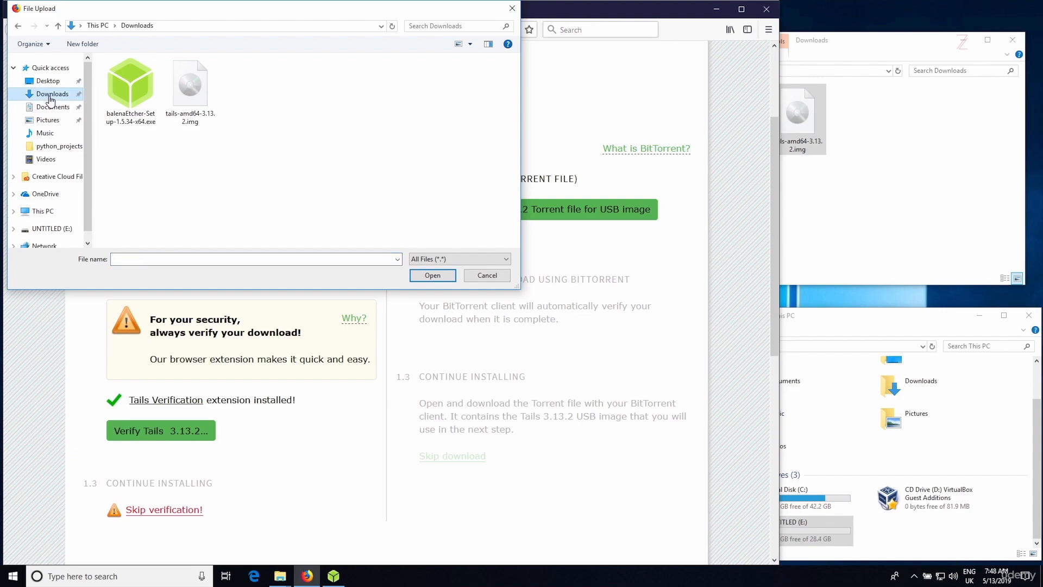
click(205, 111)
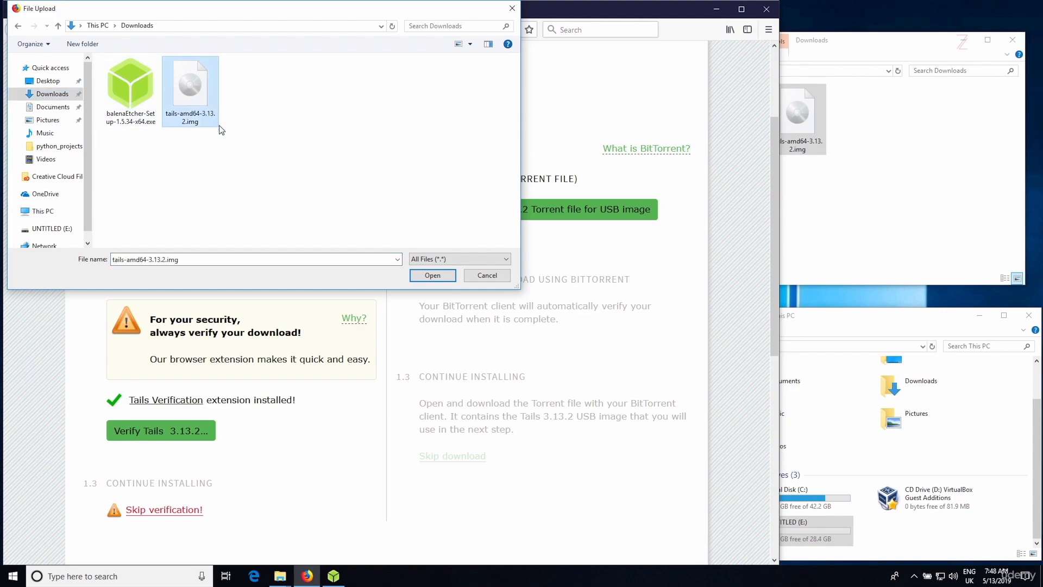
click(433, 275)
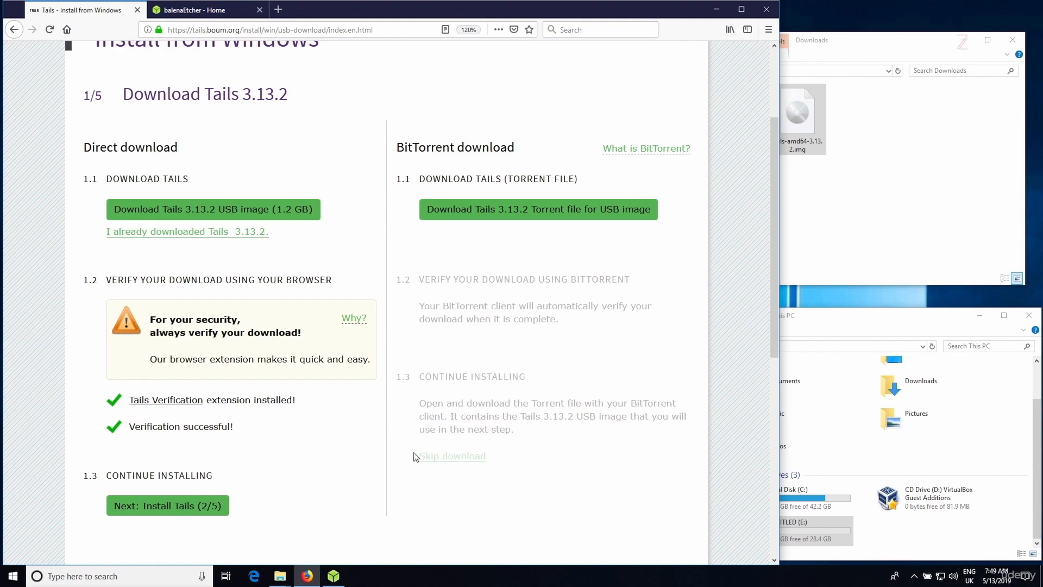
Step: Switch to Etcher and start flashing the Tails image to the SanDisk USB device, allowing the requested system changes
click(334, 577)
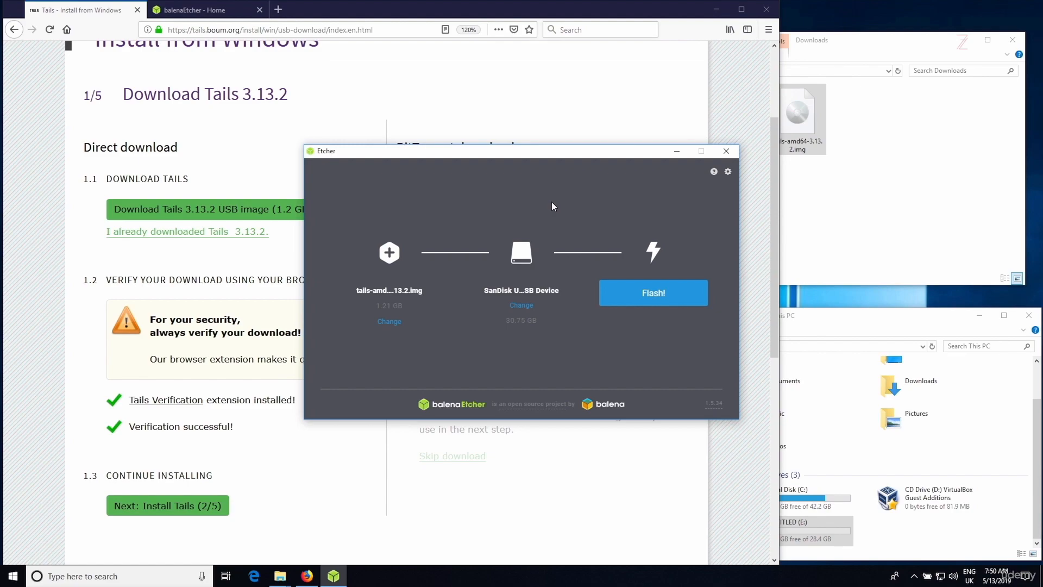
click(615, 294)
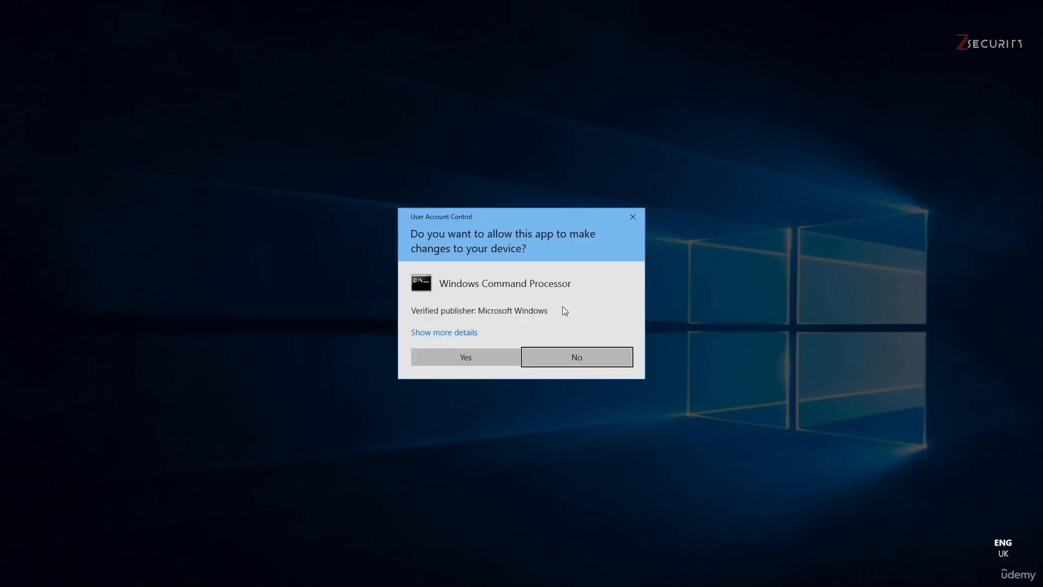
click(475, 357)
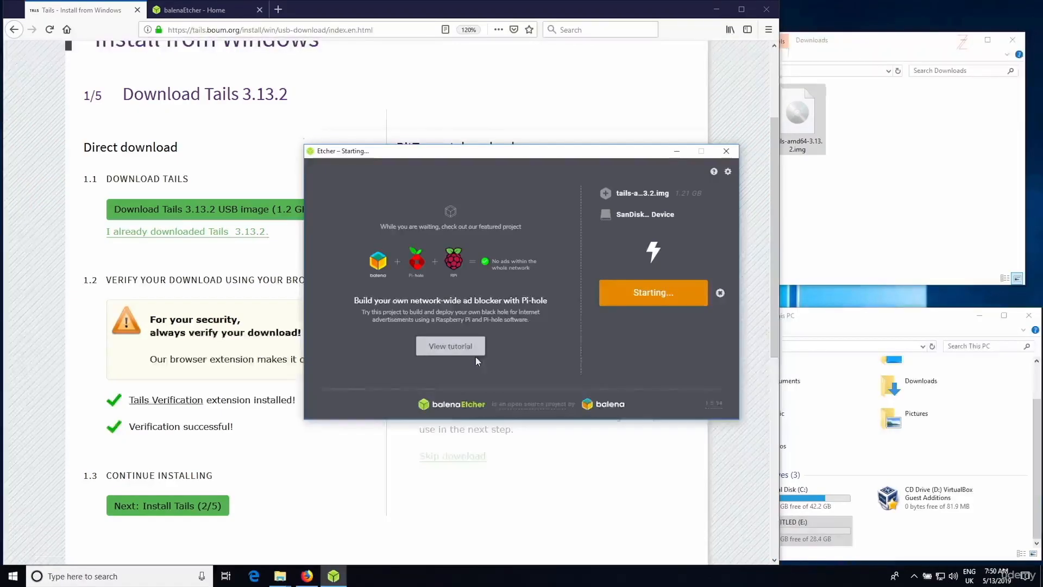